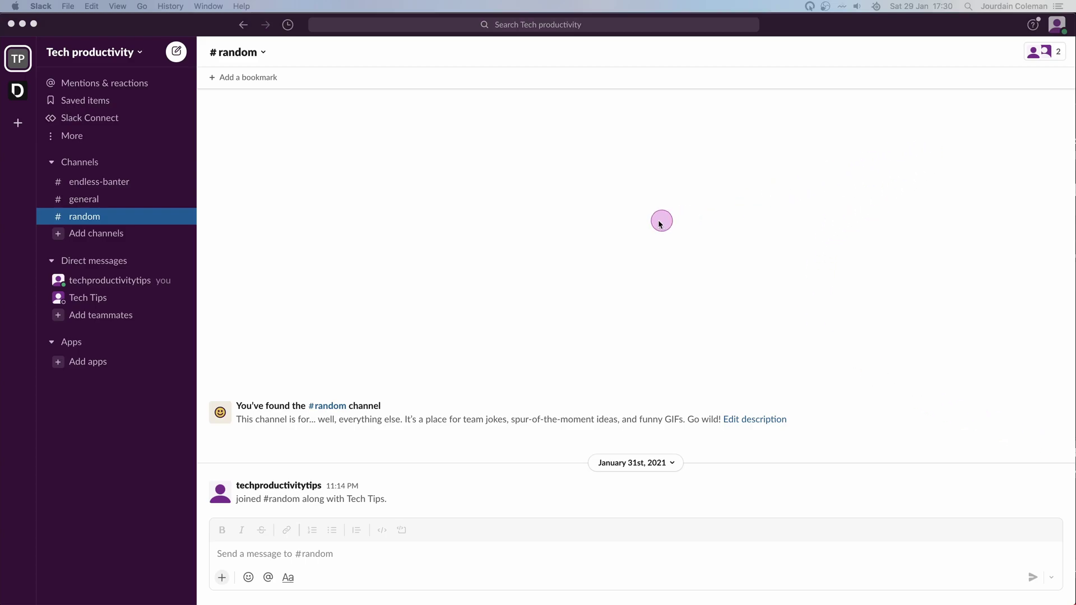
Open your own Slack profile in the side pane from the account menu
click(660, 223)
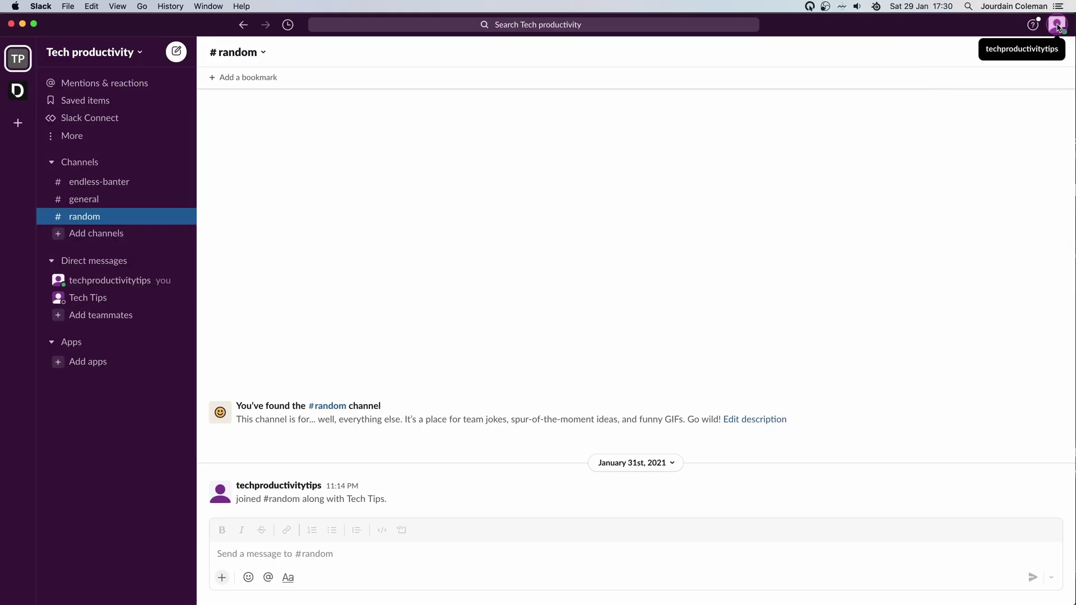
click(1058, 24)
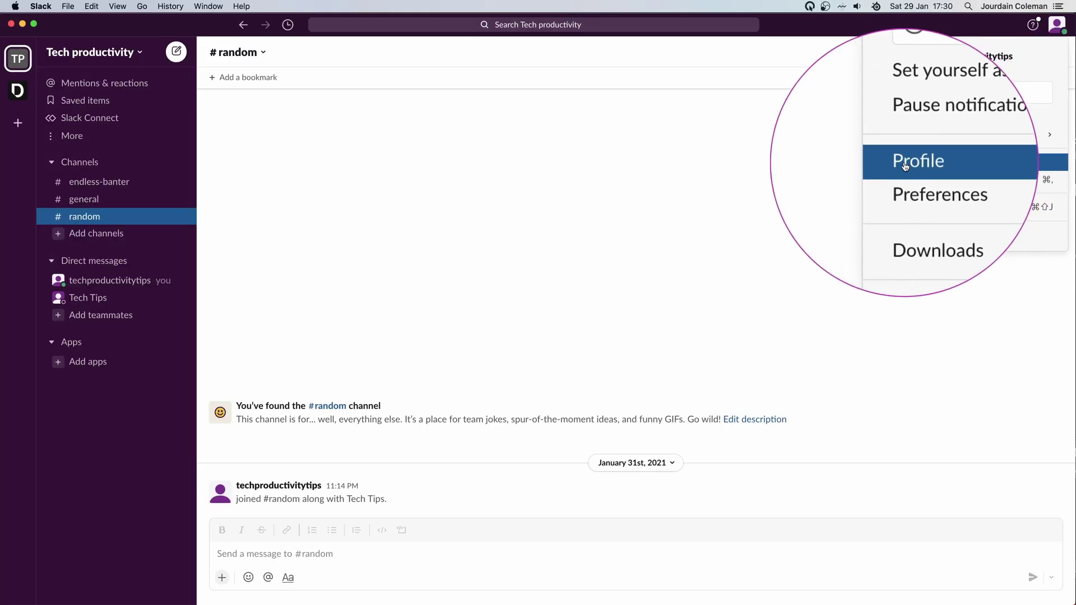
click(906, 166)
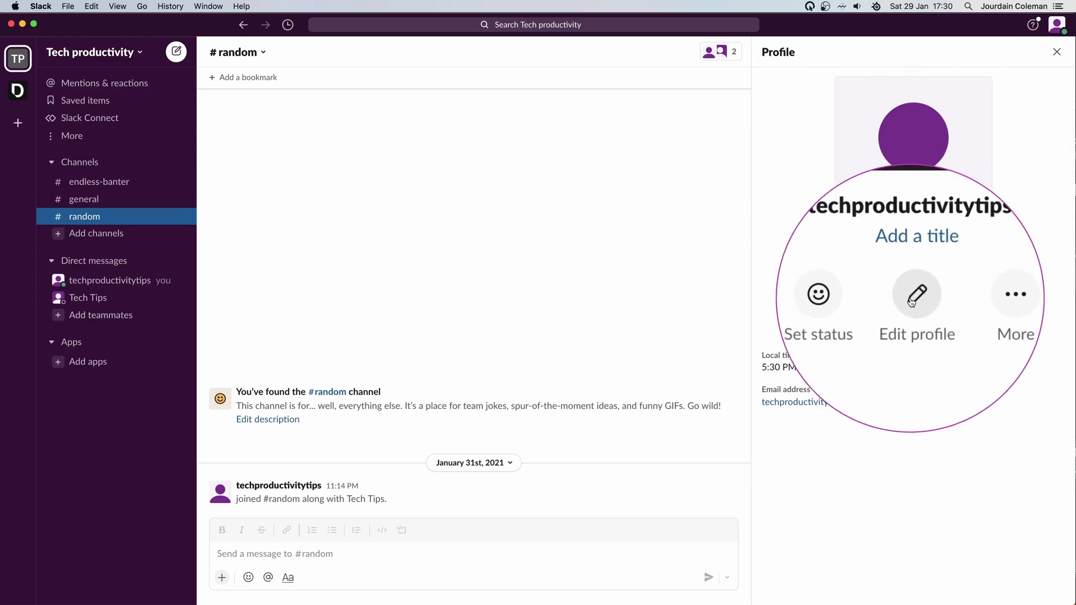
In the Edit your profile form, enter 'Gaz' as the display name
click(912, 303)
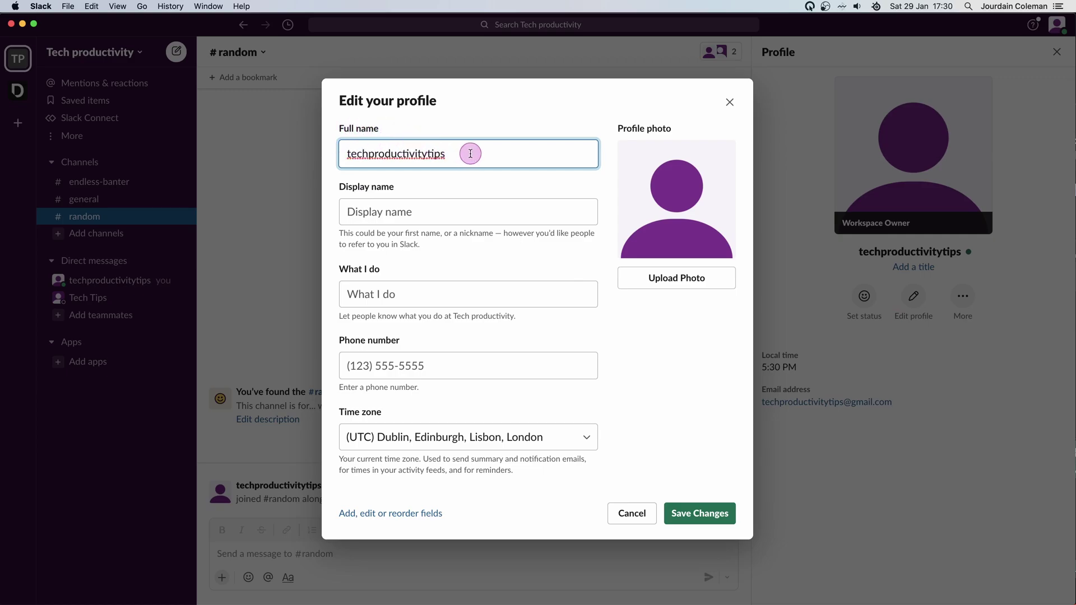
drag(471, 153, 366, 154)
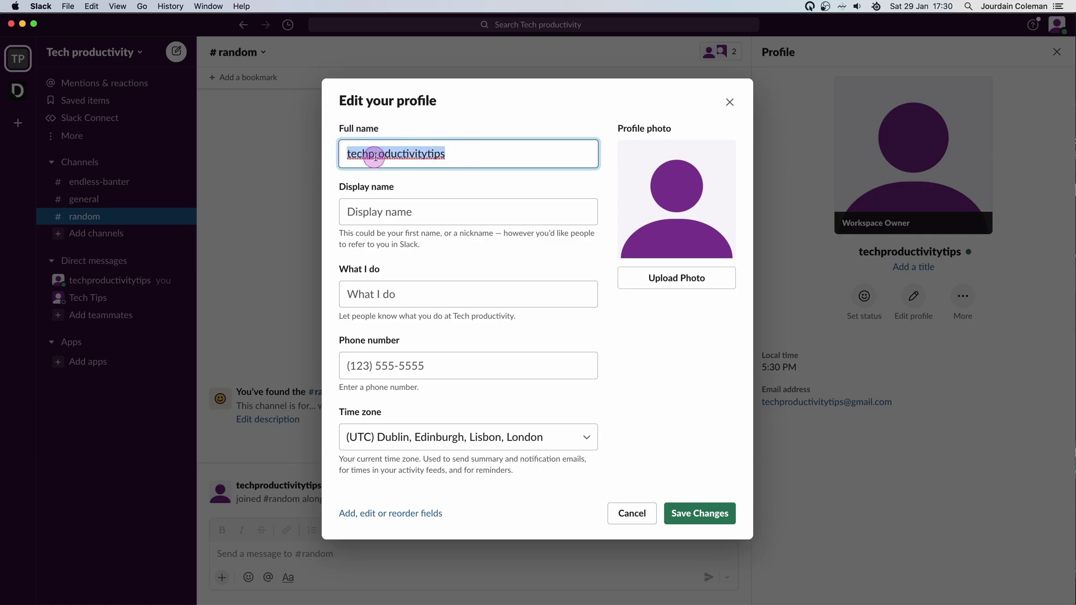
click(385, 213)
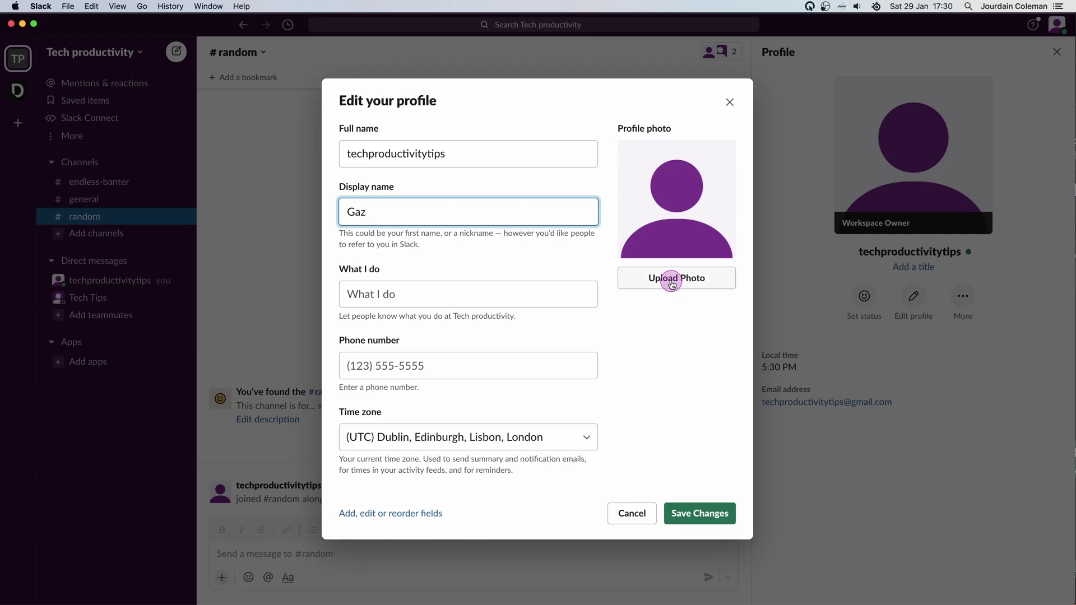
Choose avatar.png from the Desktop folder as the new profile photo
click(671, 281)
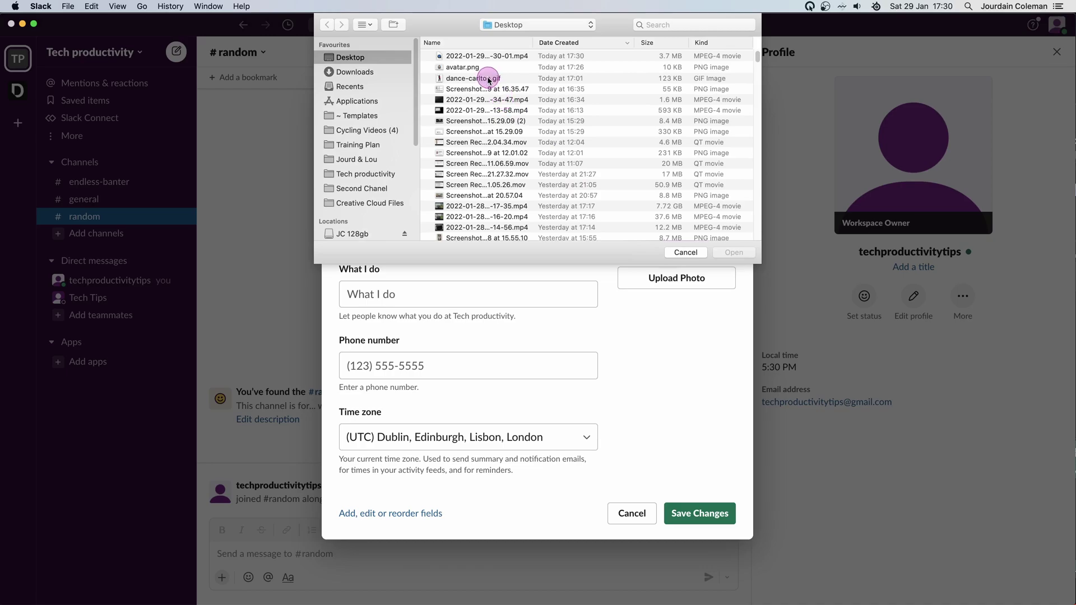
click(686, 252)
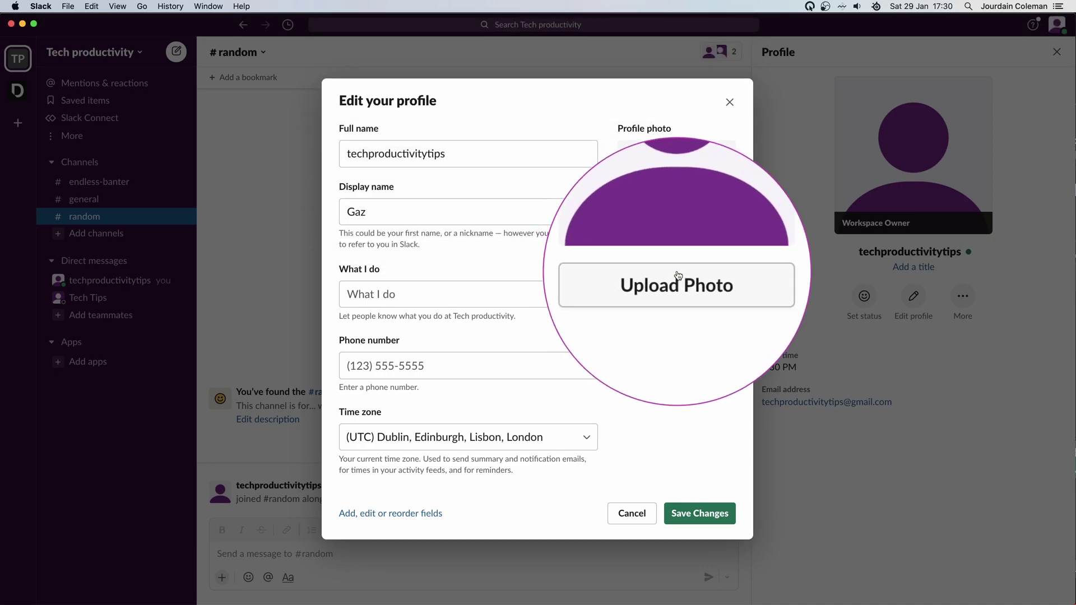
click(675, 281)
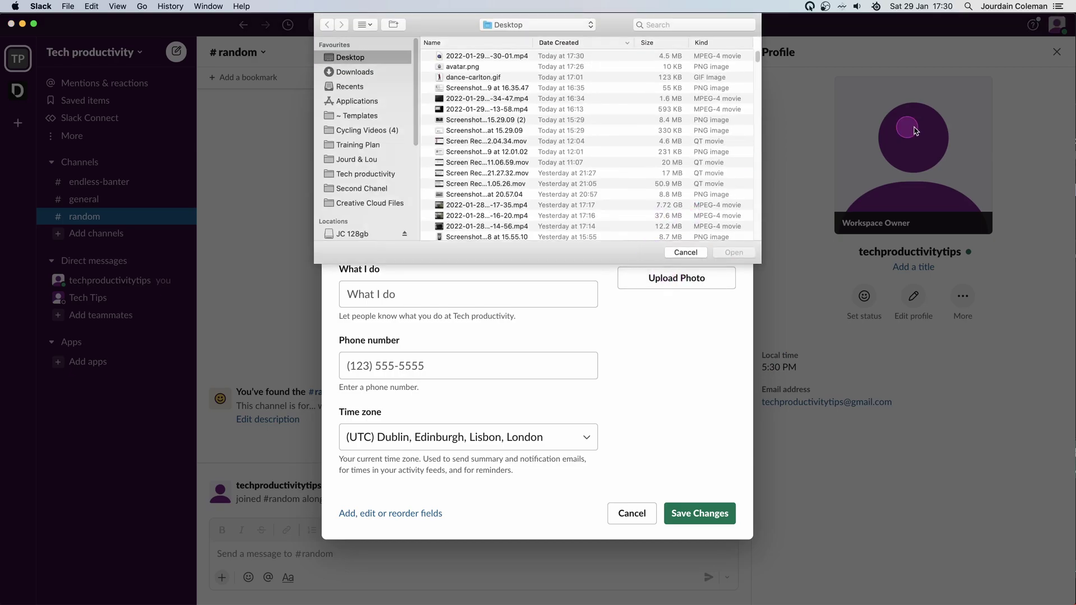
double_click(462, 67)
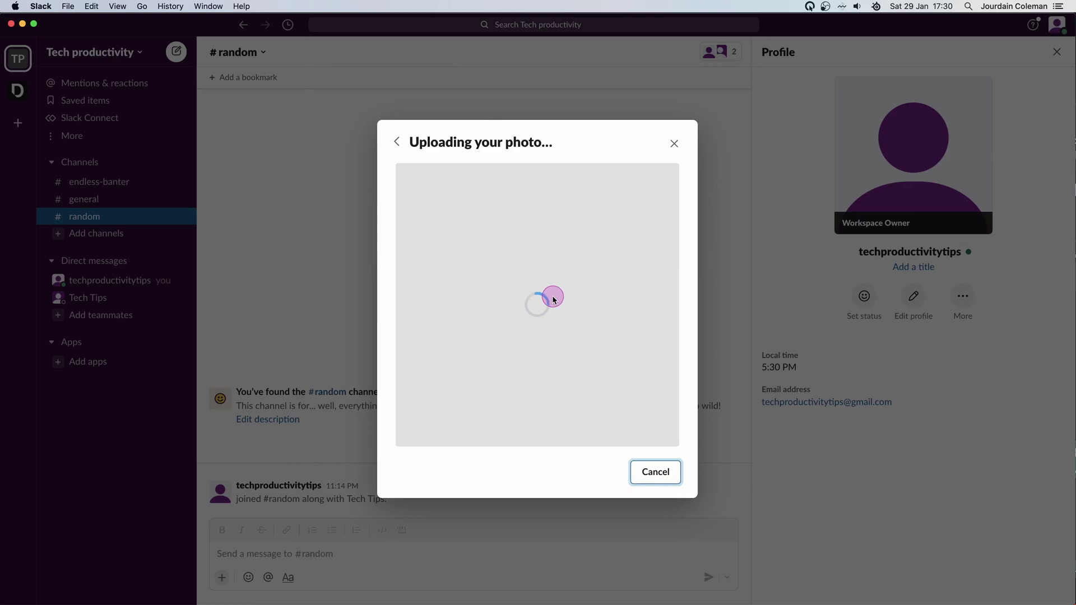
Centre the crop on the cartoon avatar's face, then save the photo and profile changes
drag(487, 242, 548, 241)
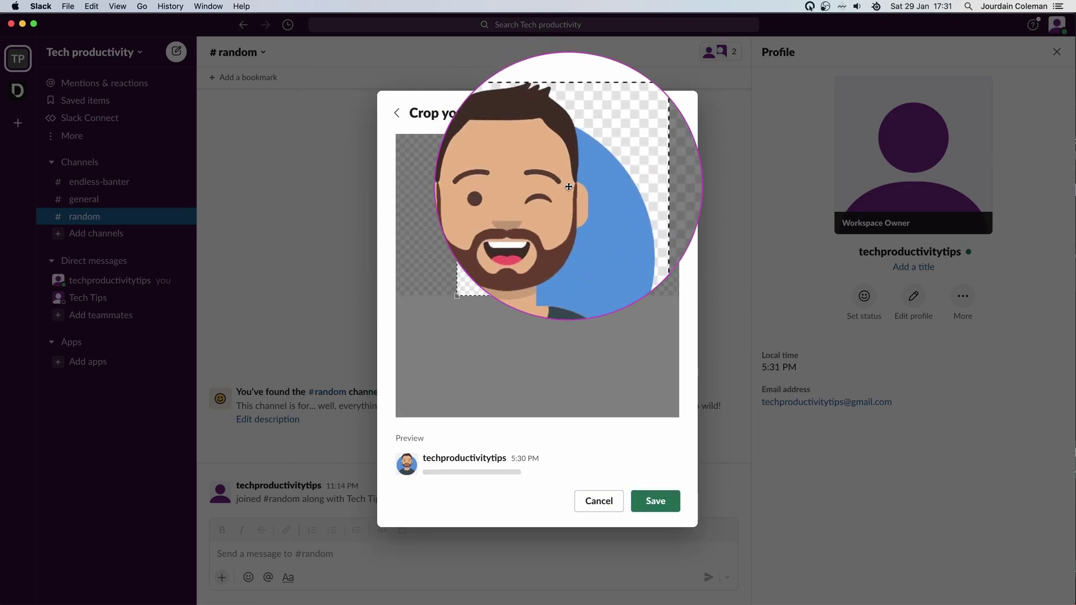
click(656, 501)
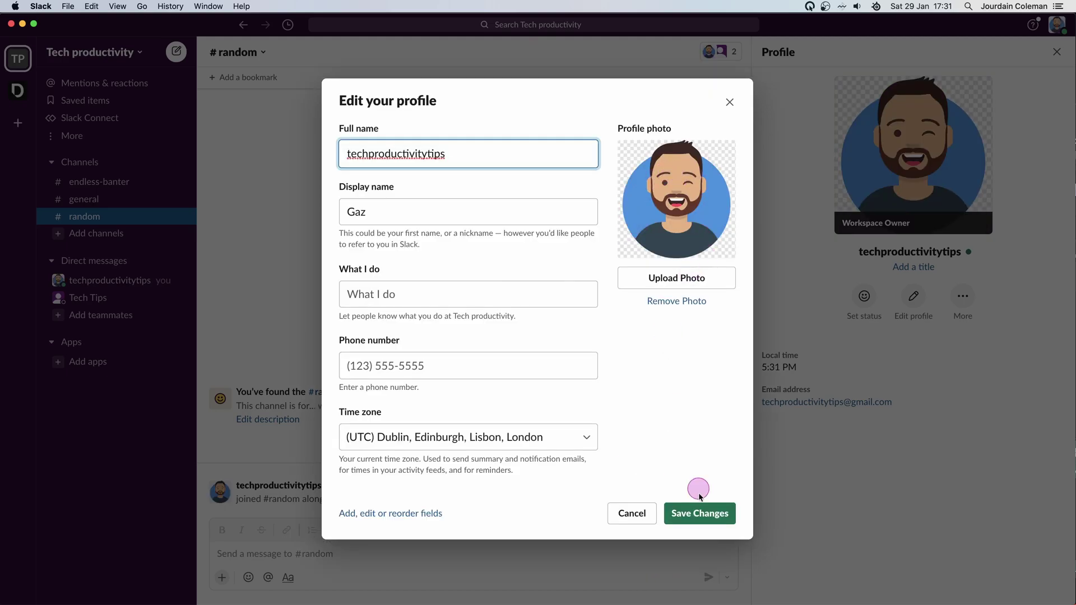
click(689, 513)
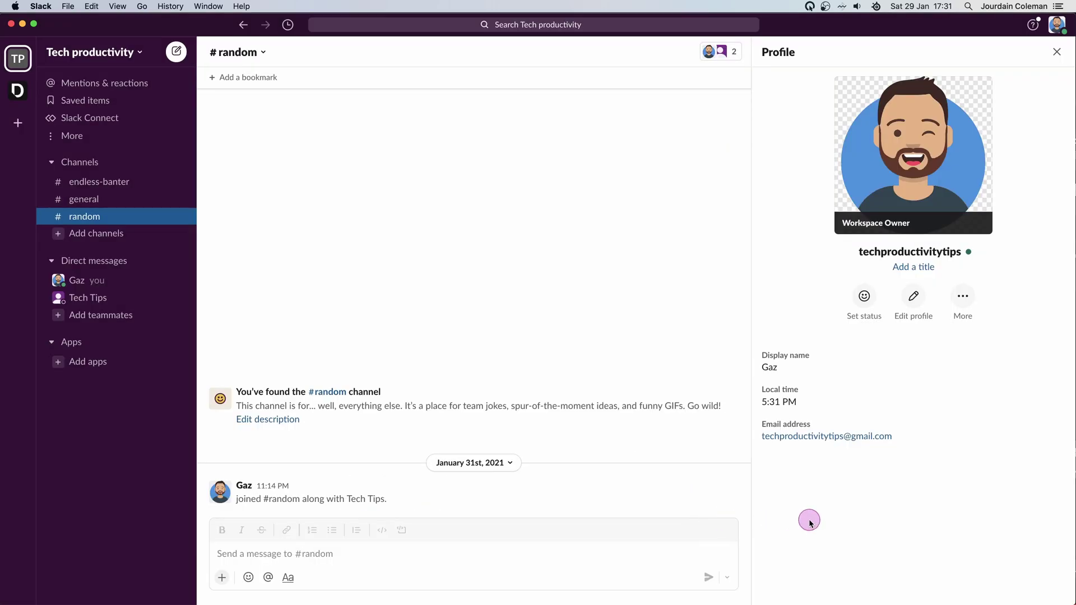